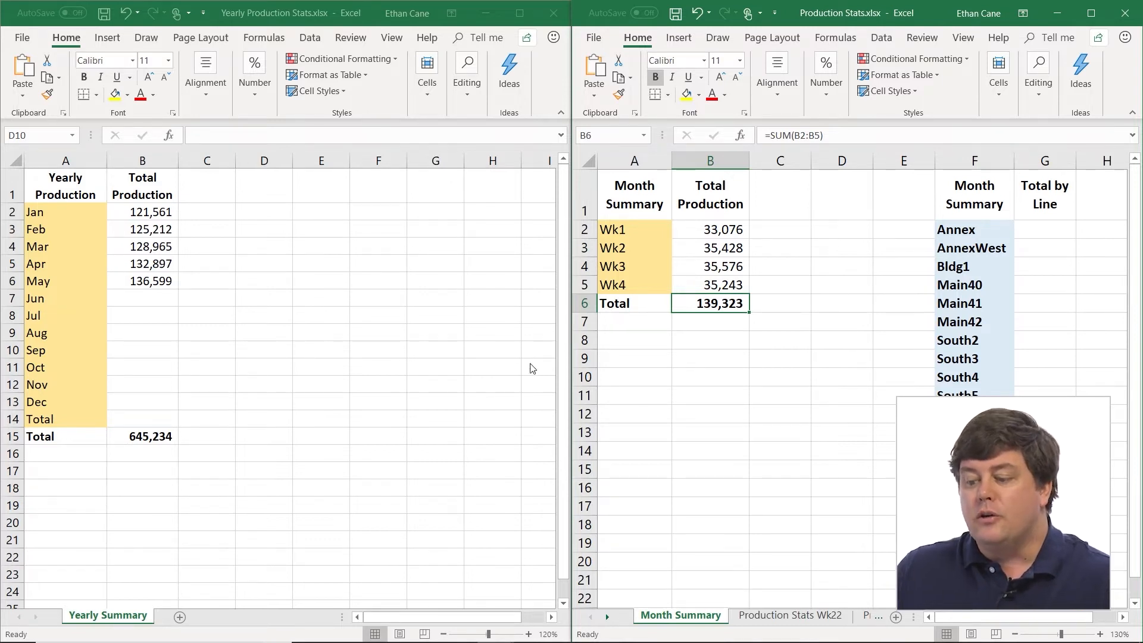
- Begin a manual external reference in June's Total Production cell with the workbook name, as =[Production Stats.xlsx]
{"action": "left_click", "coordinate": [148, 299]}
{"action": "left_click", "coordinate": [149, 299]}
{"action": "type", "text": "="}
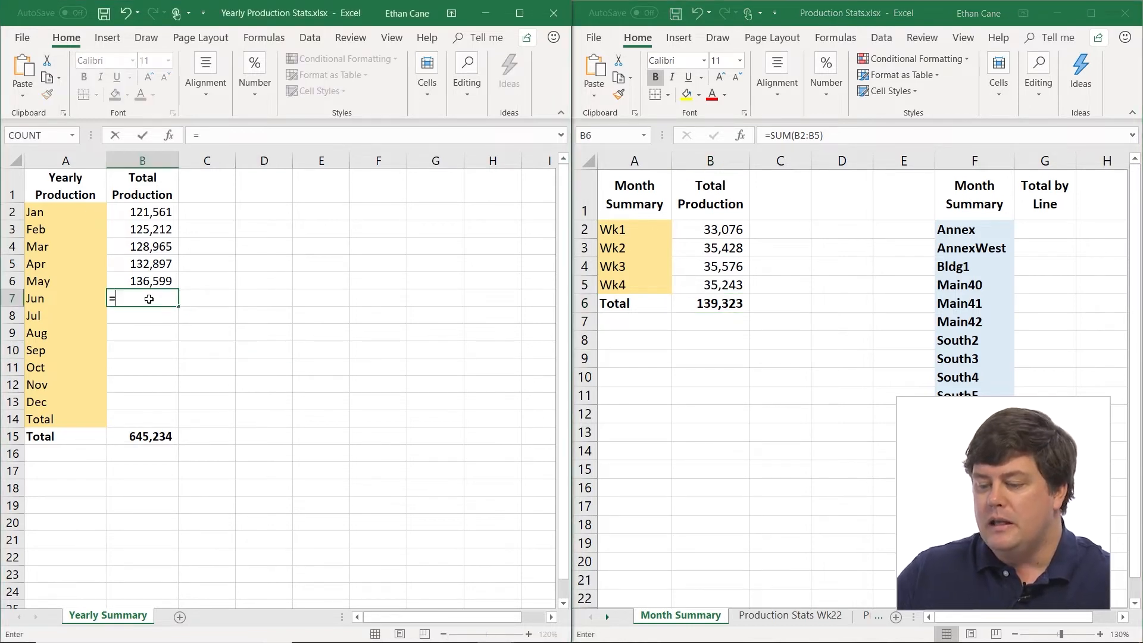
{"action": "type", "text": "["}
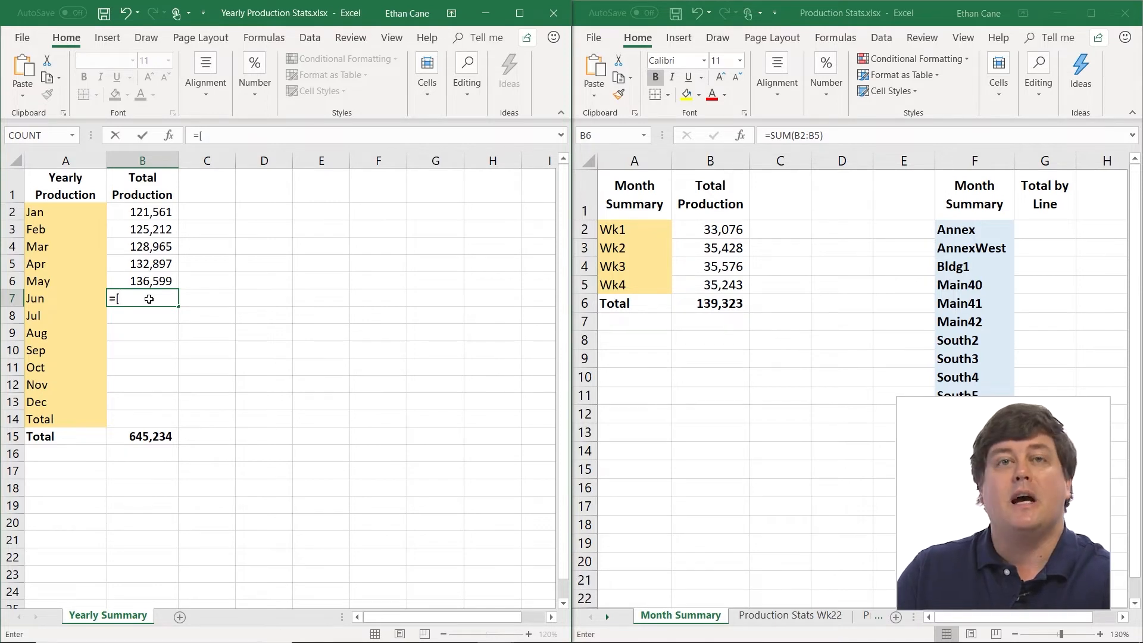
{"action": "type", "text": "Produc"}
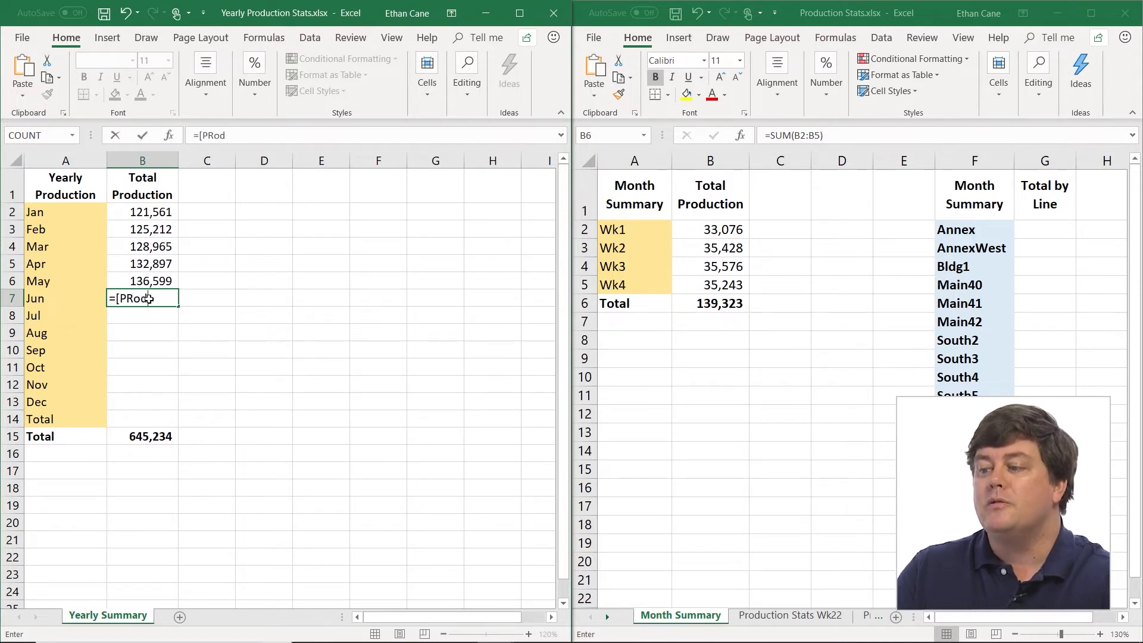
{"action": "key", "text": "BackSpace"}
{"action": "key", "text": "BackSpace"}
{"action": "key", "text": "BackSpace"}
{"action": "key", "text": "BackSpace"}
{"action": "type", "text": "oduction Stats."}
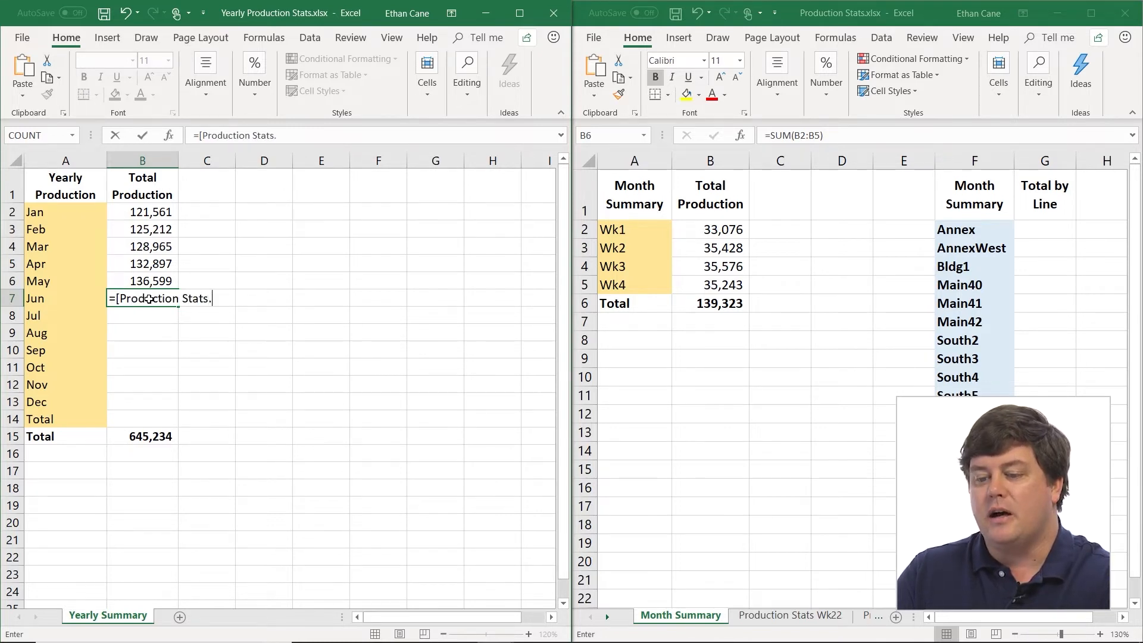
{"action": "type", "text": "xlsx]"}
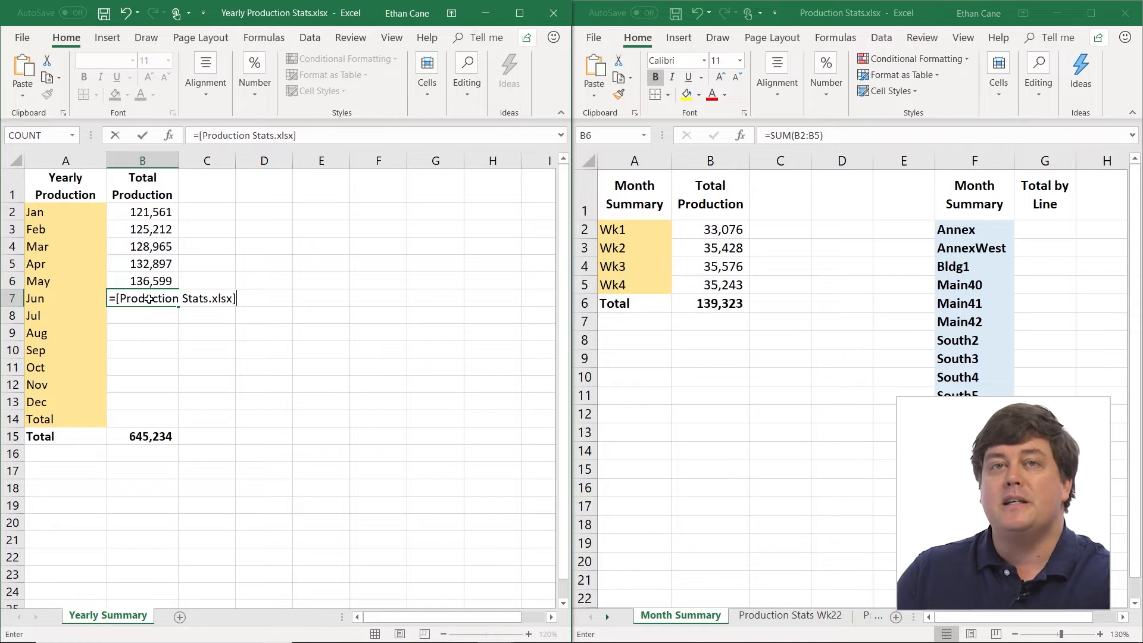
{"action": "type", "text": "Mont"}
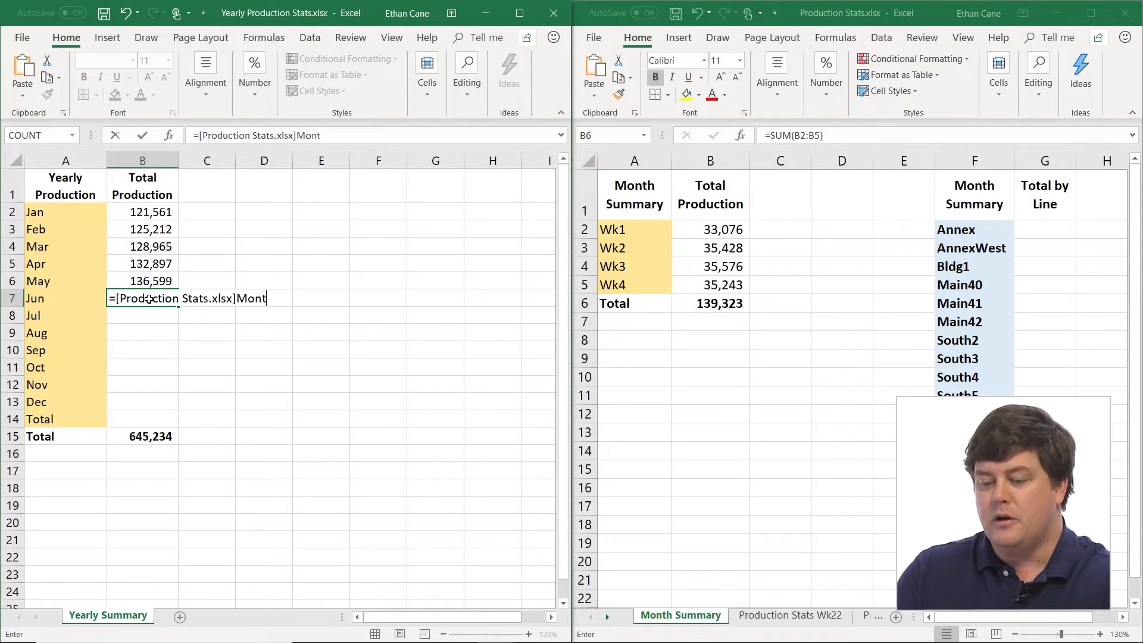
{"action": "type", "text": "hly Summar"}
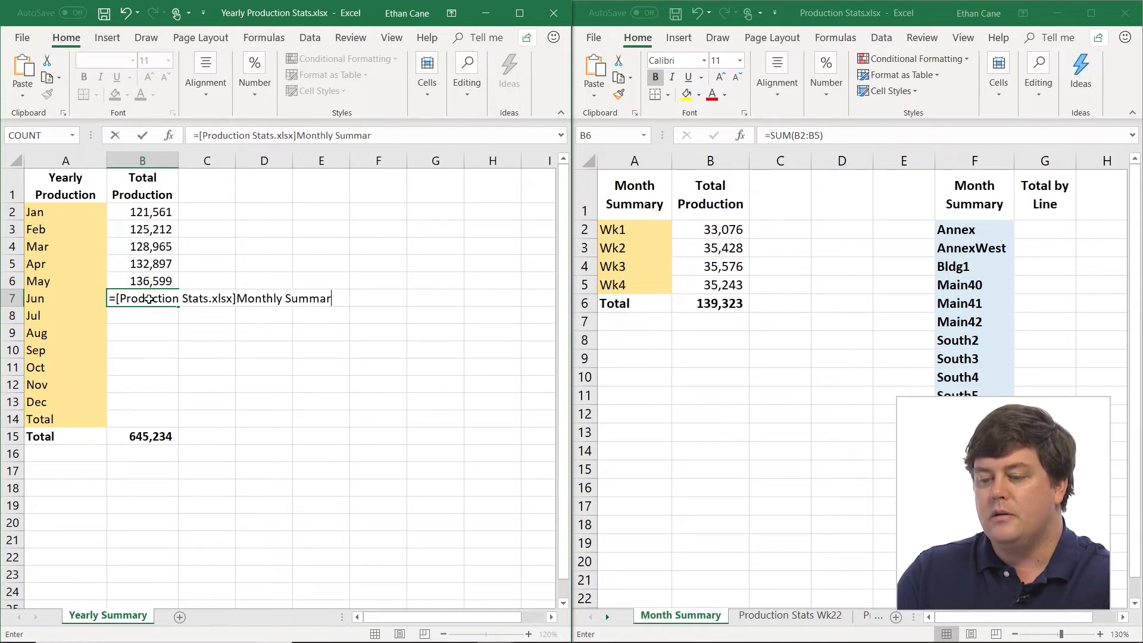
{"action": "type", "text": "y!"}
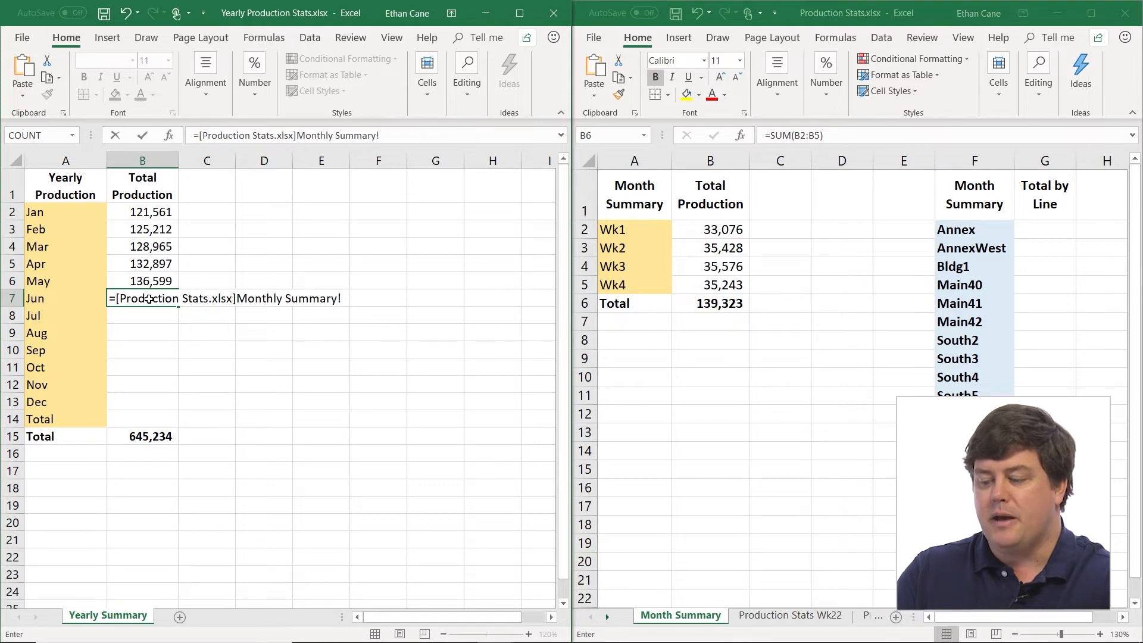
{"action": "type", "text": "B6"}
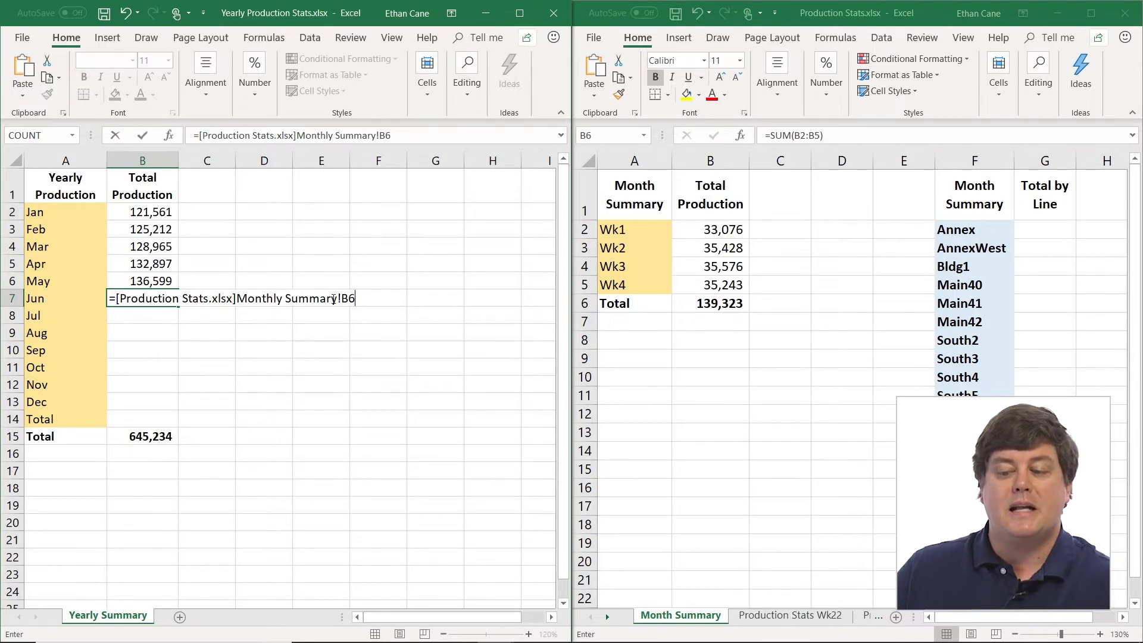
- Enclose the workbook and sheet names in June's formula in single quotes and try to enter it
{"action": "left_click", "coordinate": [338, 302]}
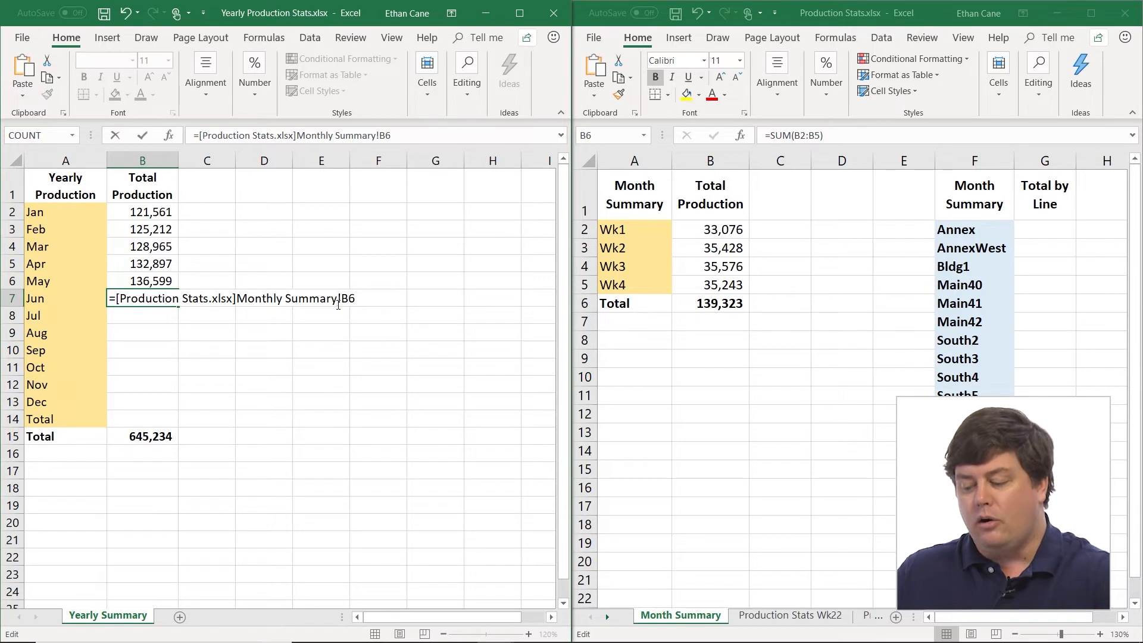
{"action": "type", "text": "'"}
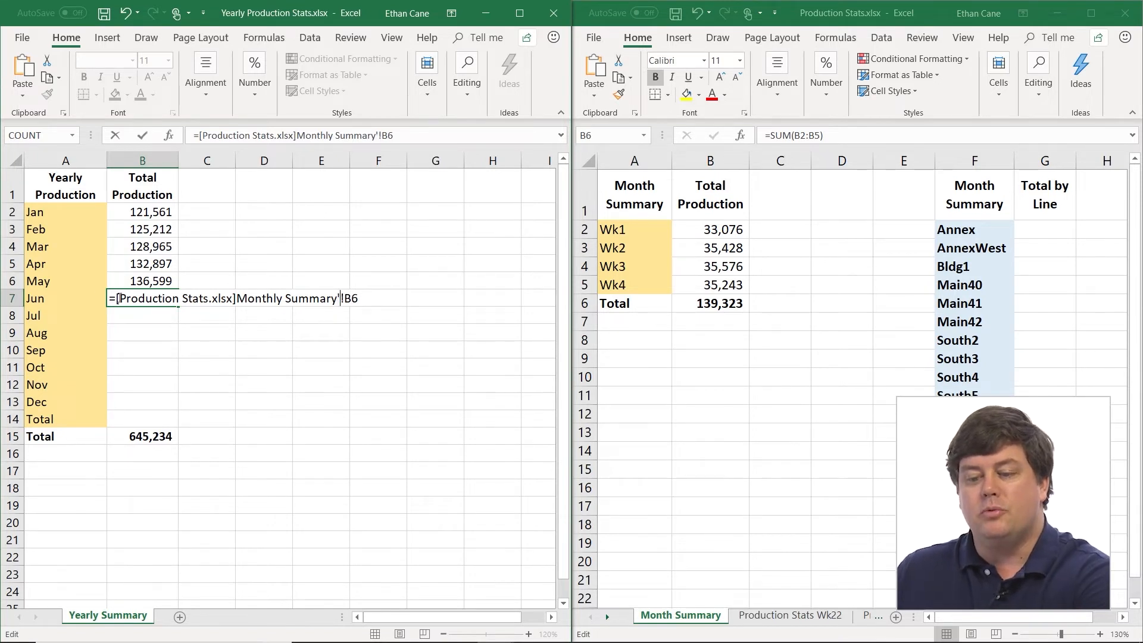
{"action": "left_click", "coordinate": [117, 298]}
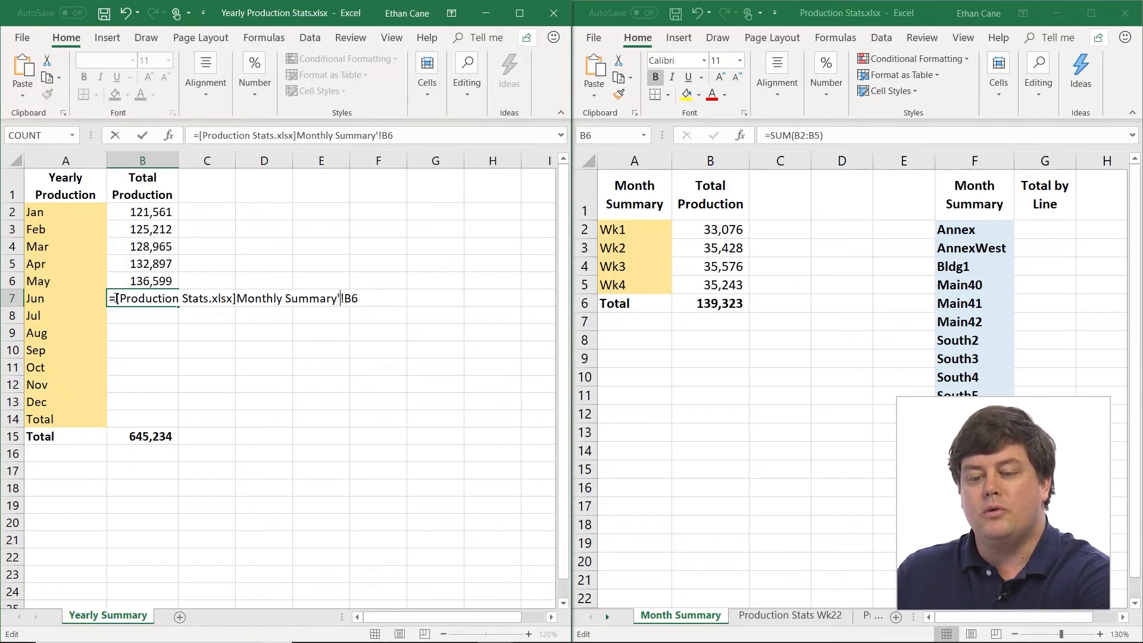
{"action": "type", "text": "'"}
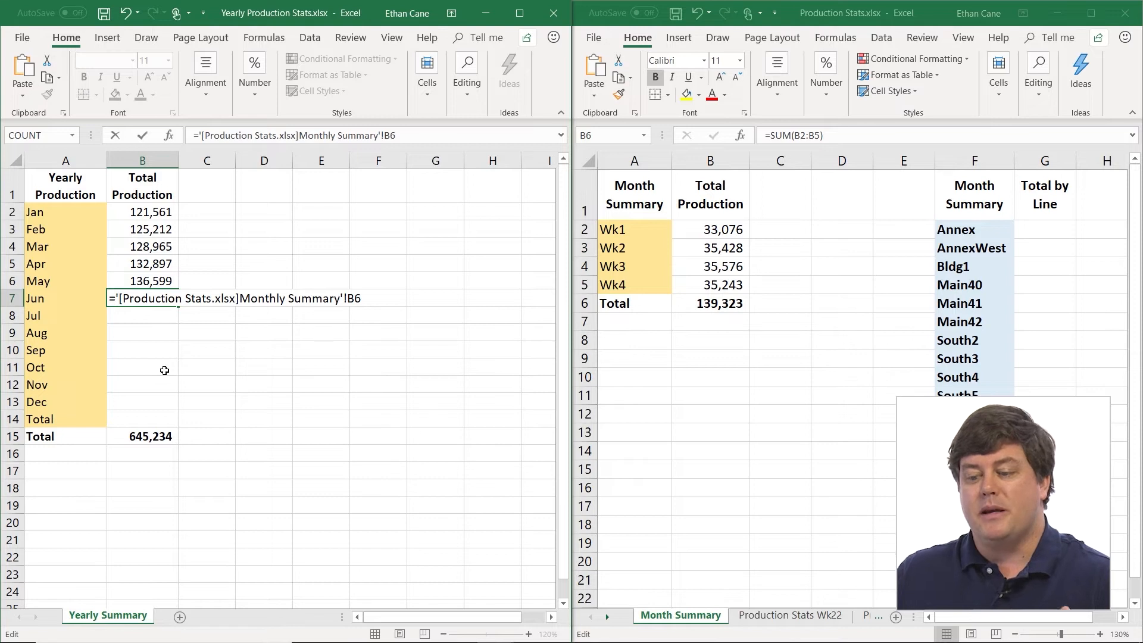
{"action": "key", "text": "Return"}
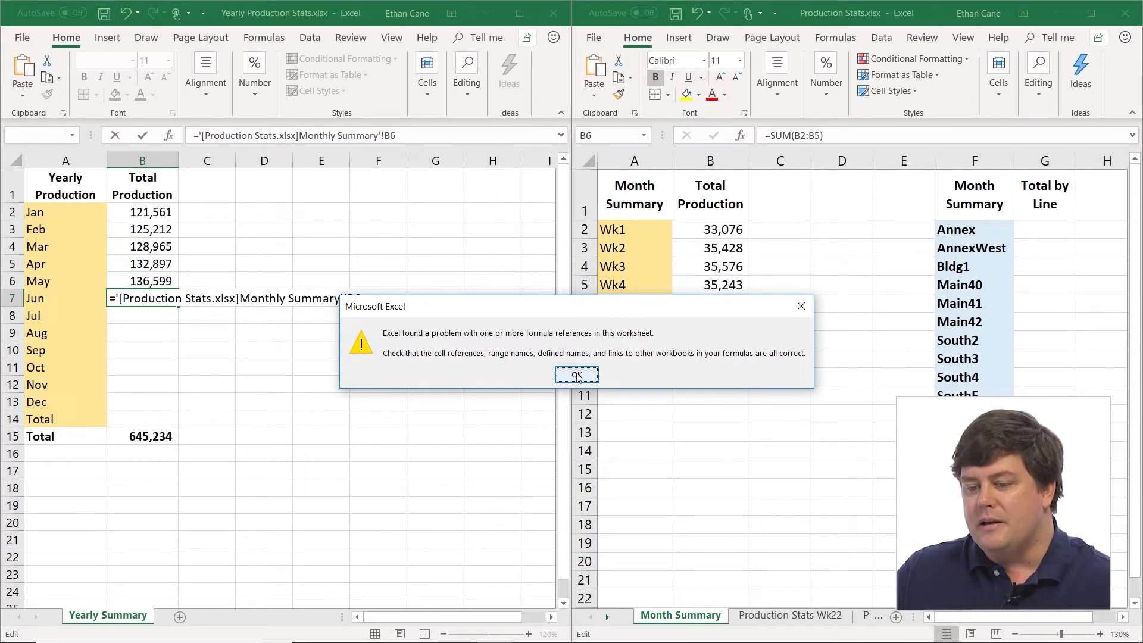
{"action": "left_click", "coordinate": [580, 377]}
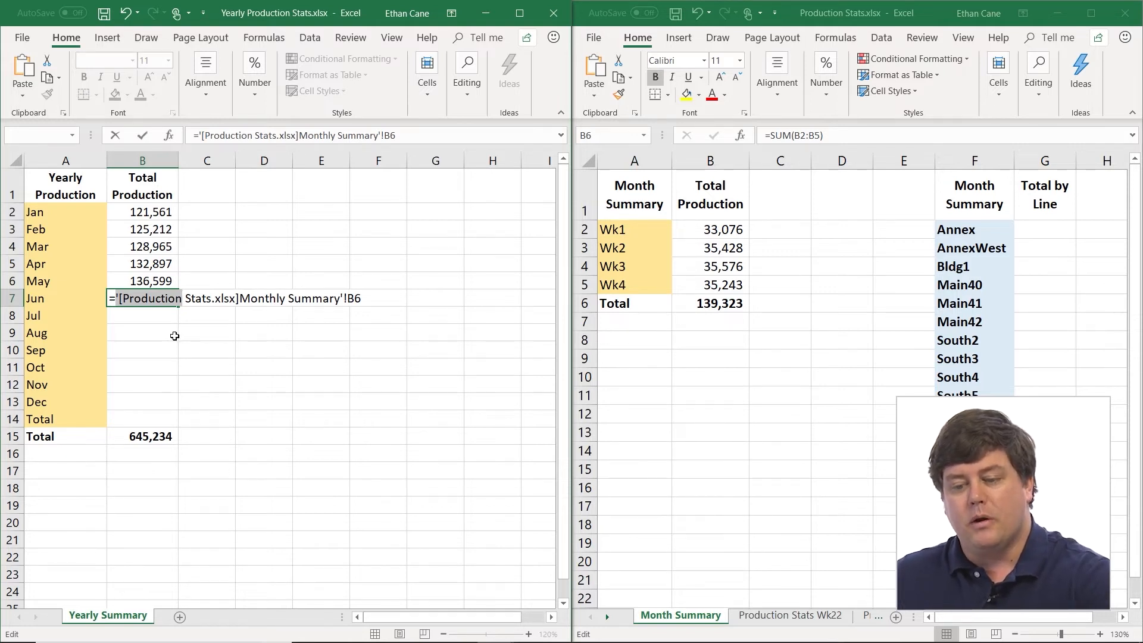
{"action": "key", "text": "Escape"}
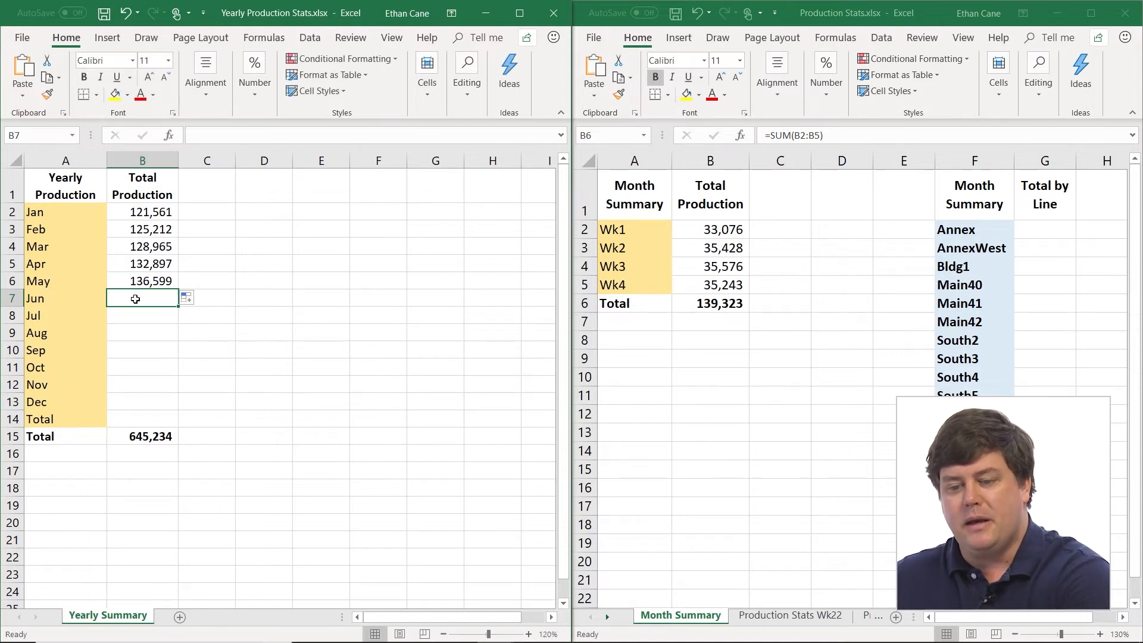
- Link June's Total Production cell to the total in cell B6 of the Month Summary sheet in Production Stats.xlsx
{"action": "type", "text": "="}
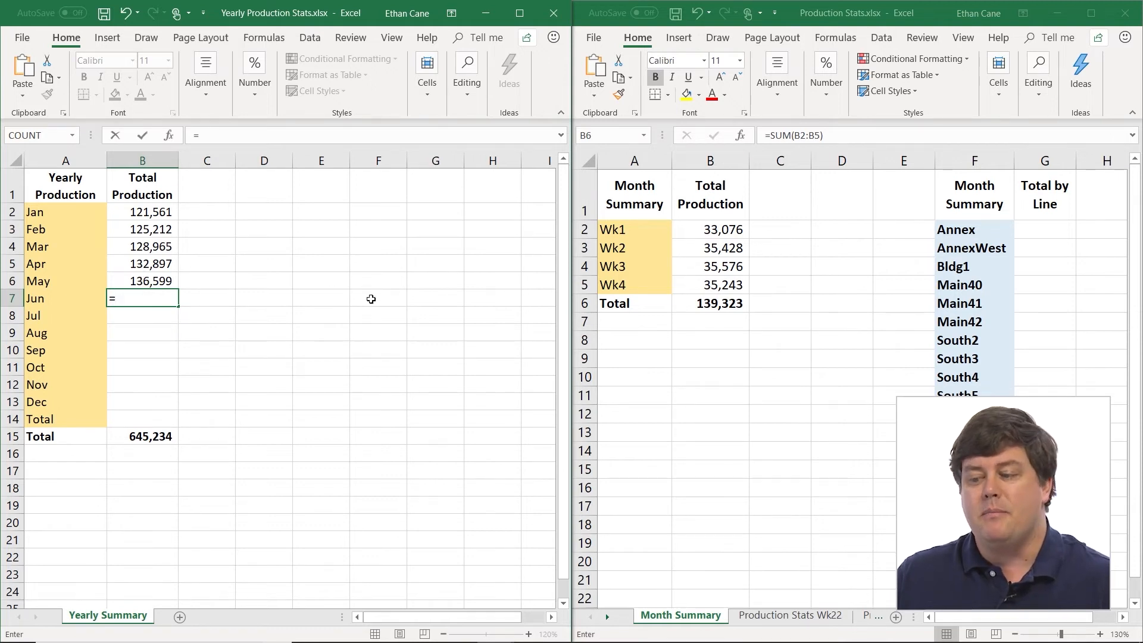
{"action": "left_click", "coordinate": [723, 305]}
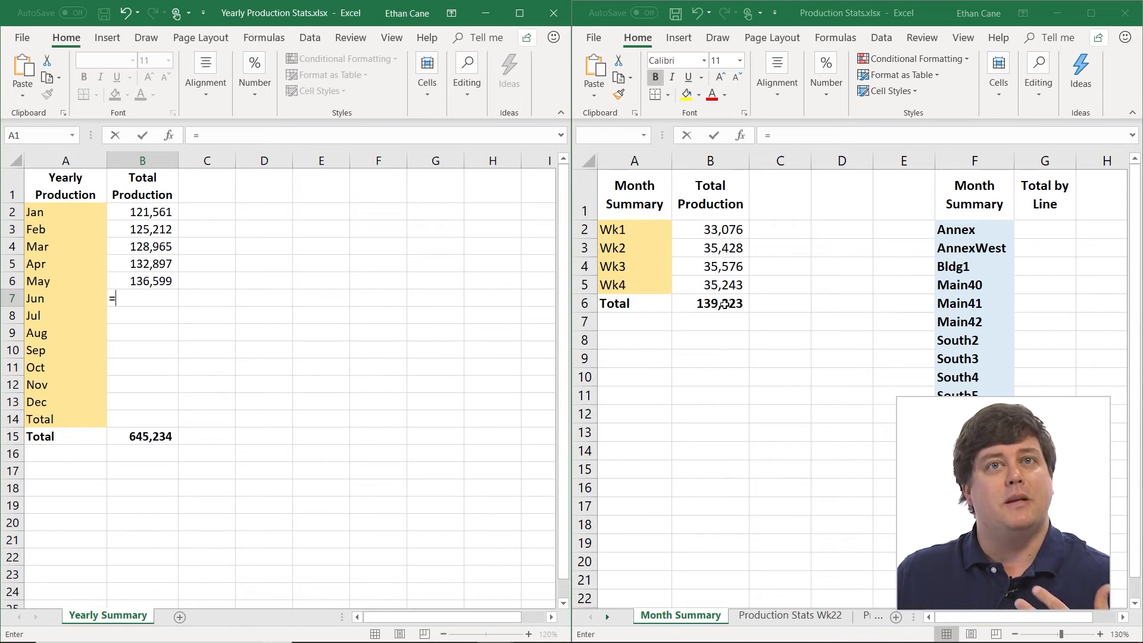
{"action": "left_click", "coordinate": [723, 304]}
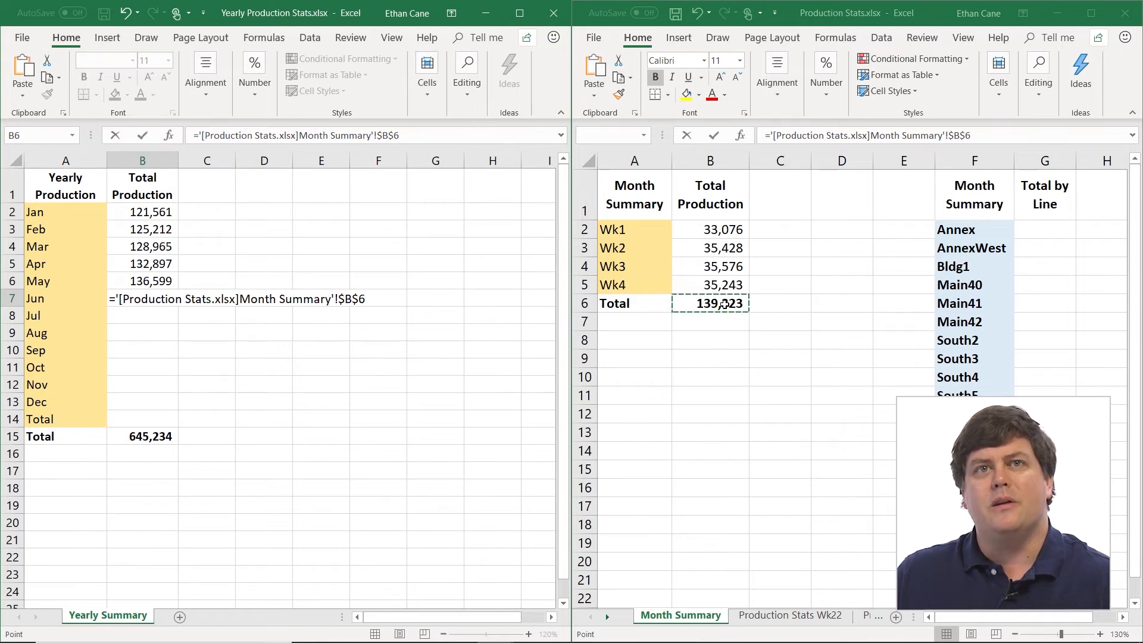
{"action": "key", "text": "Return"}
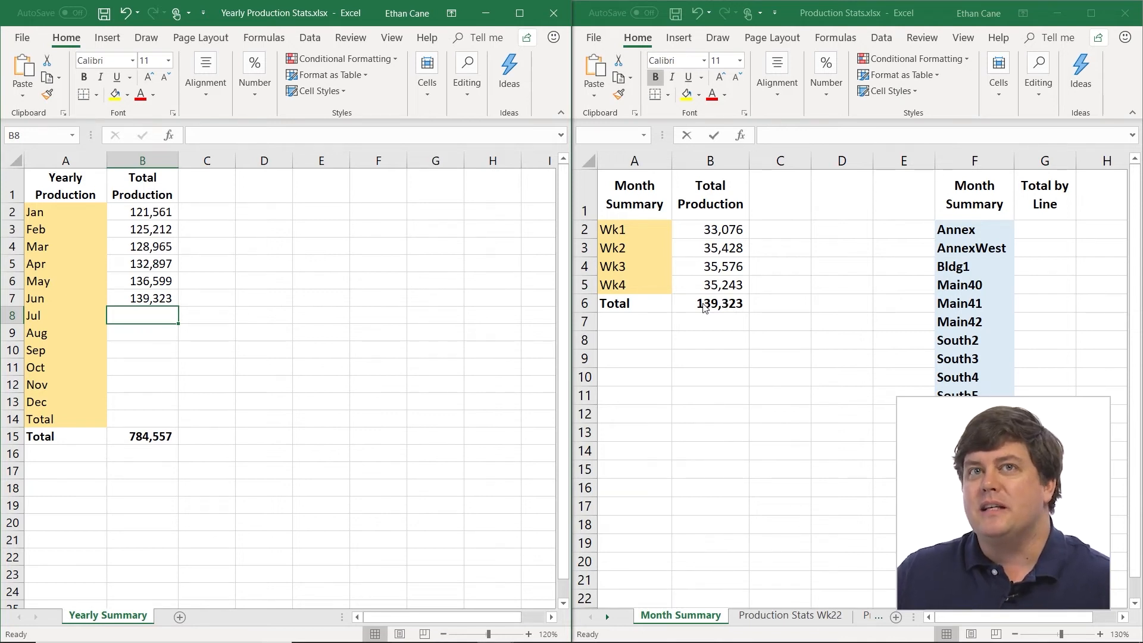
{"action": "left_click", "coordinate": [164, 295]}
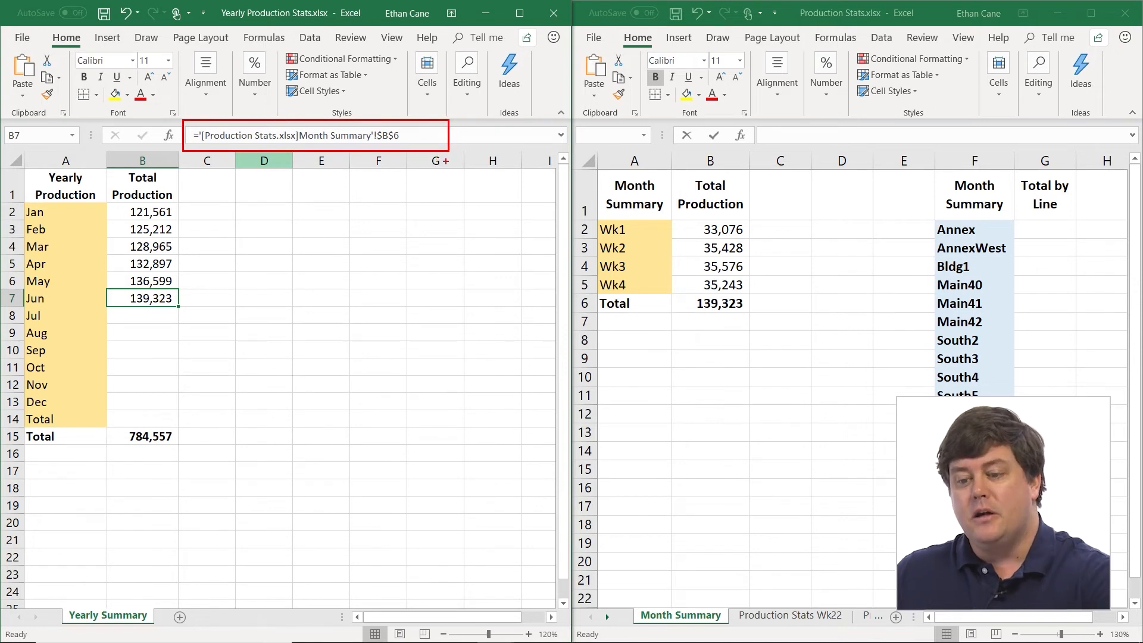
- Close the Production Stats.xlsx workbook with its changes saved, and maximize the Yearly Production Stats.xlsx window
{"action": "left_click", "coordinate": [1135, 13]}
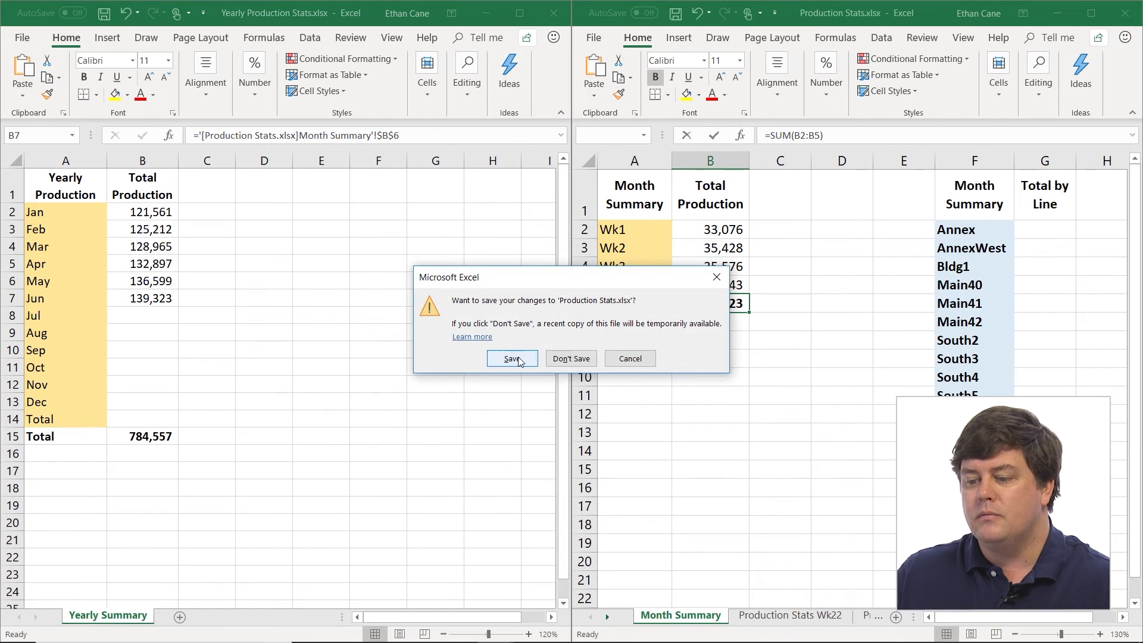
{"action": "left_click", "coordinate": [519, 359]}
{"action": "double_click", "coordinate": [333, 11]}
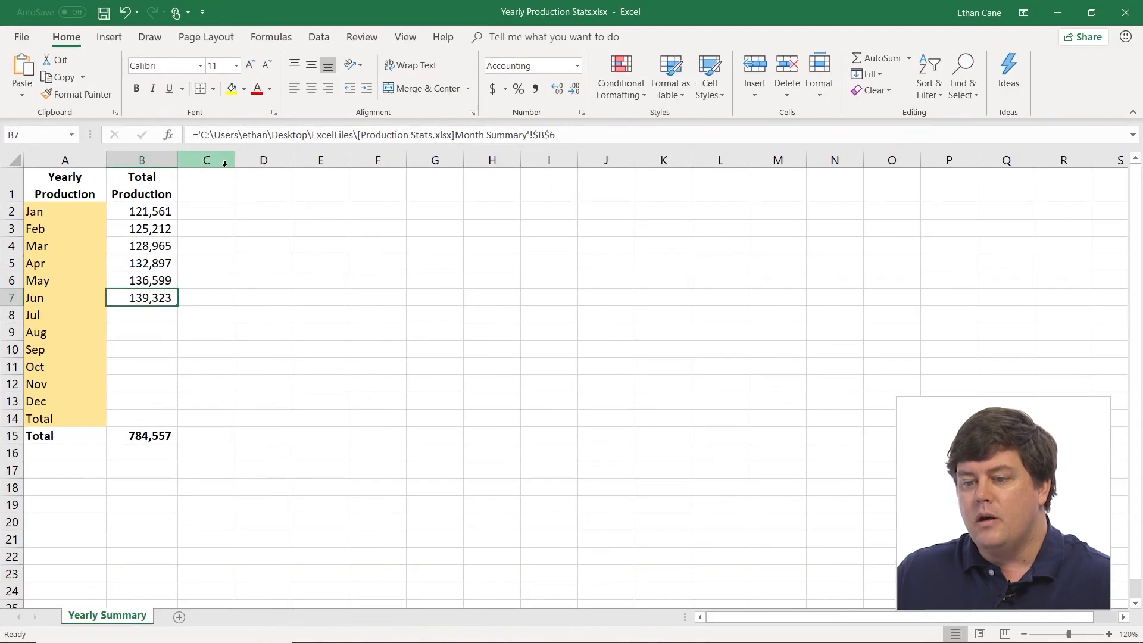
{"action": "mouse_move", "coordinate": [182, 116]}
{"action": "left_mouse_down"}
{"action": "mouse_move", "coordinate": [459, 157]}
{"action": "mouse_move", "coordinate": [614, 158]}
{"action": "left_mouse_up"}
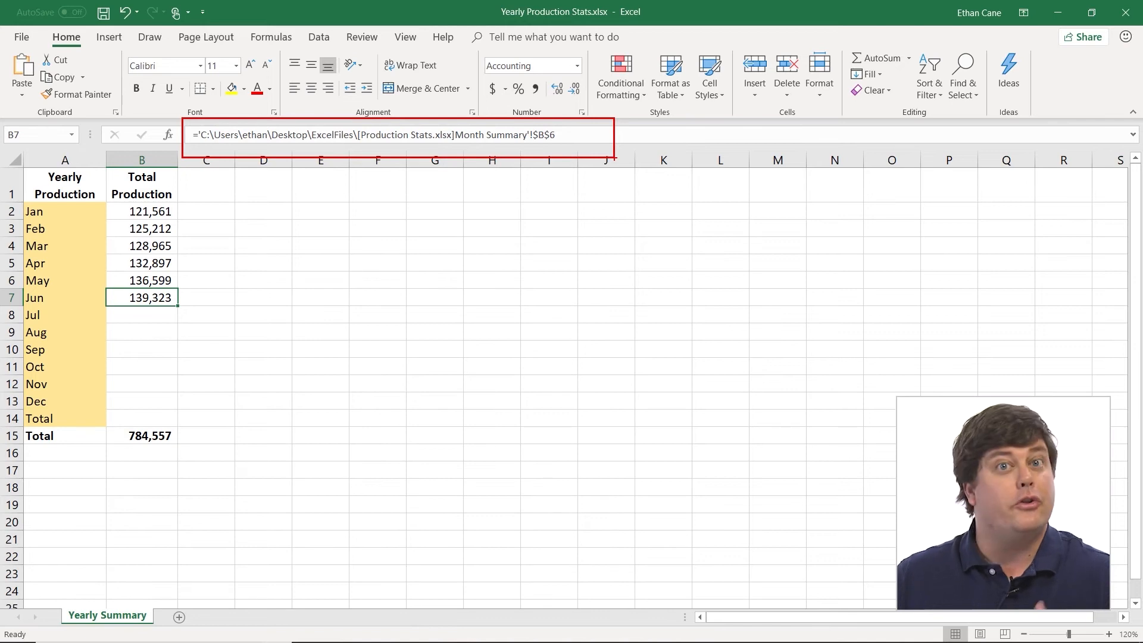